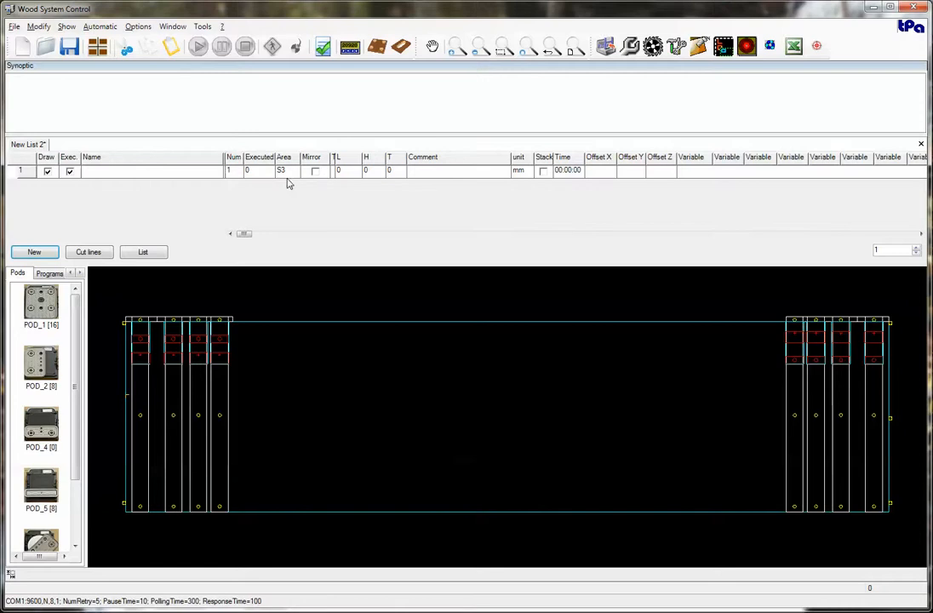
Examine the Area choices available for the first row of the list.
click(287, 172)
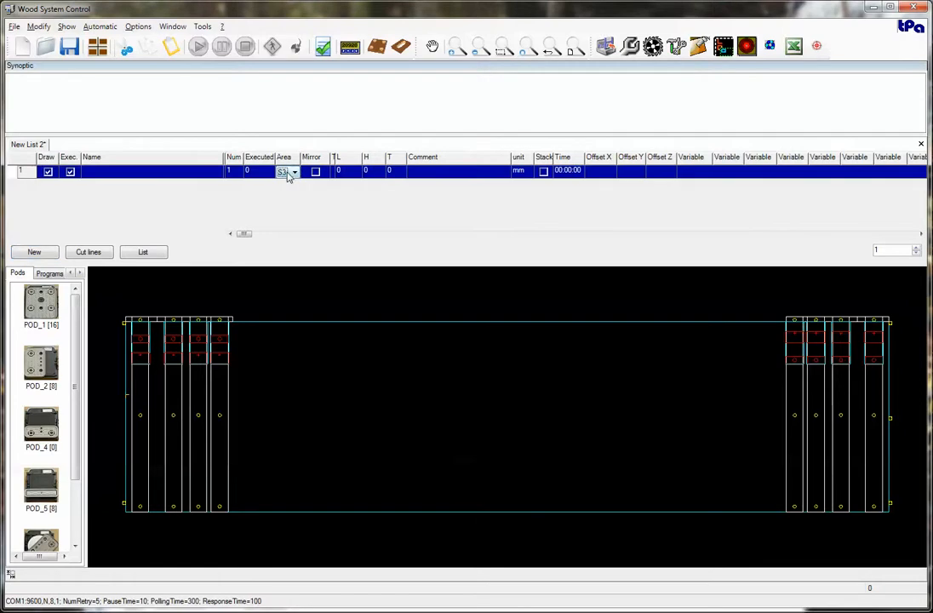
click(294, 172)
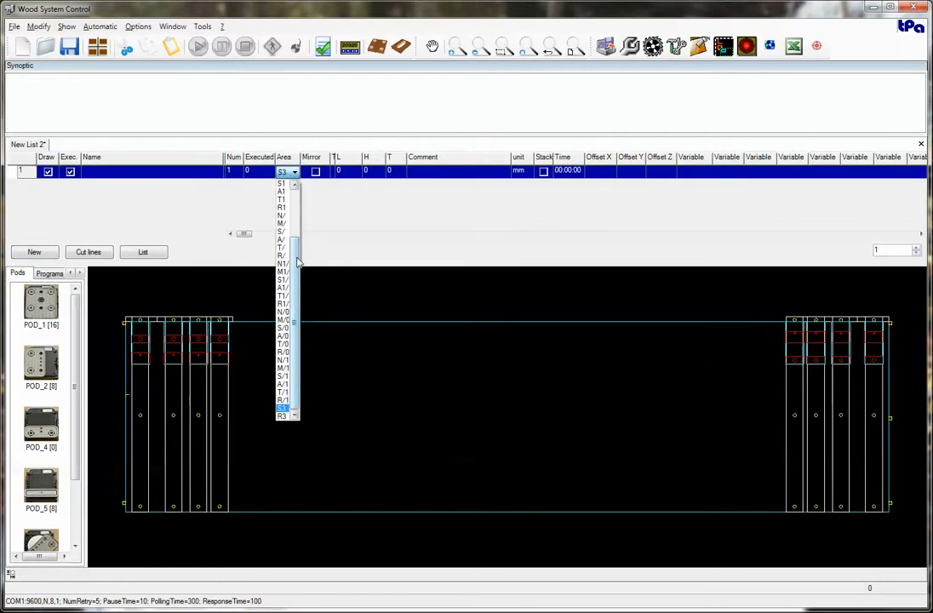
scroll(289, 237, up, 10)
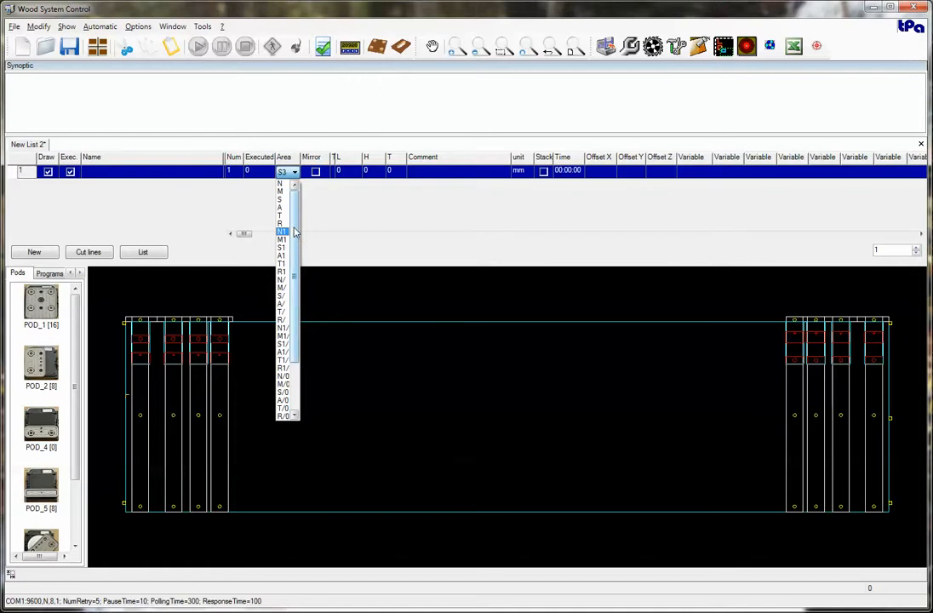
scroll(296, 299, down, 10)
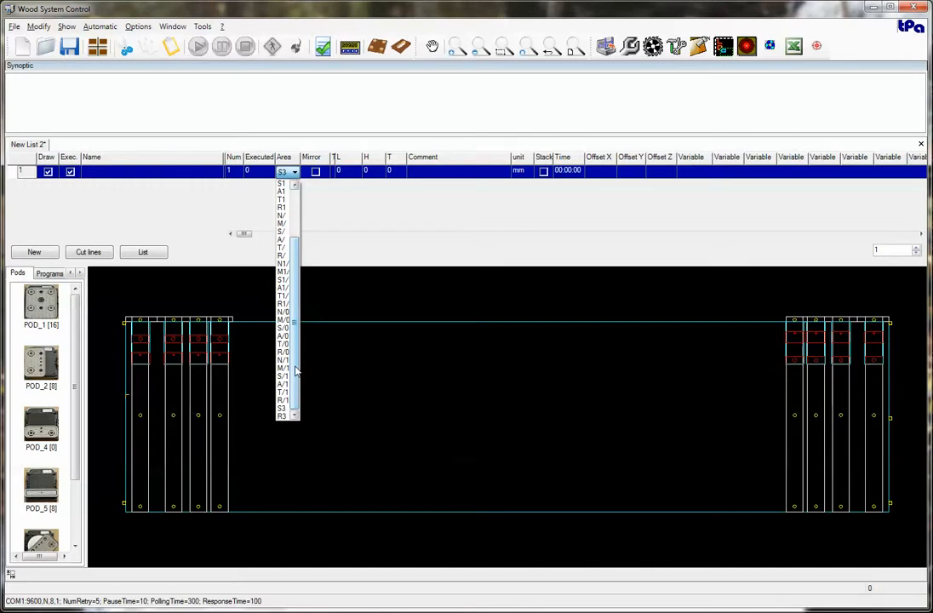
click(361, 15)
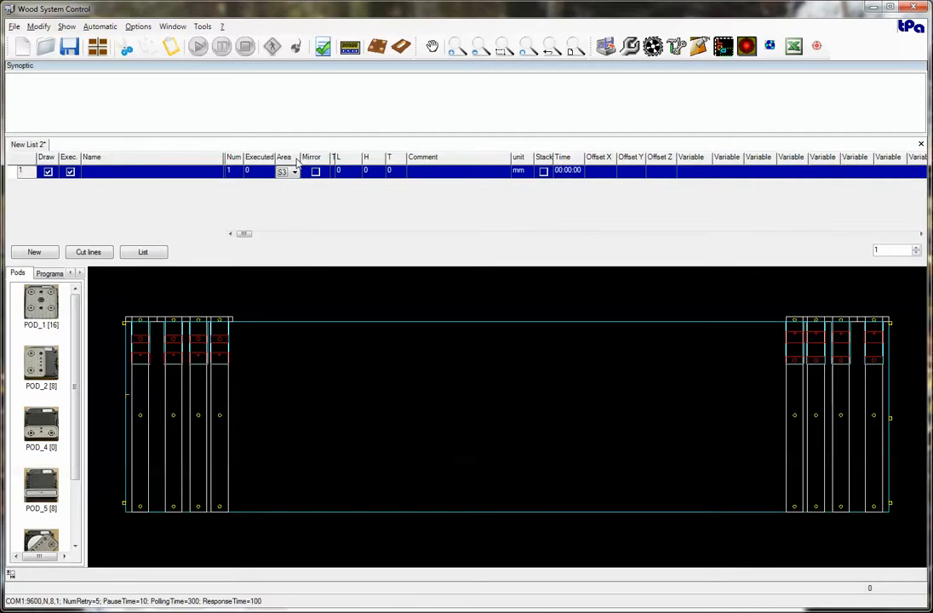
Set the Area of the first list row to N.
click(295, 172)
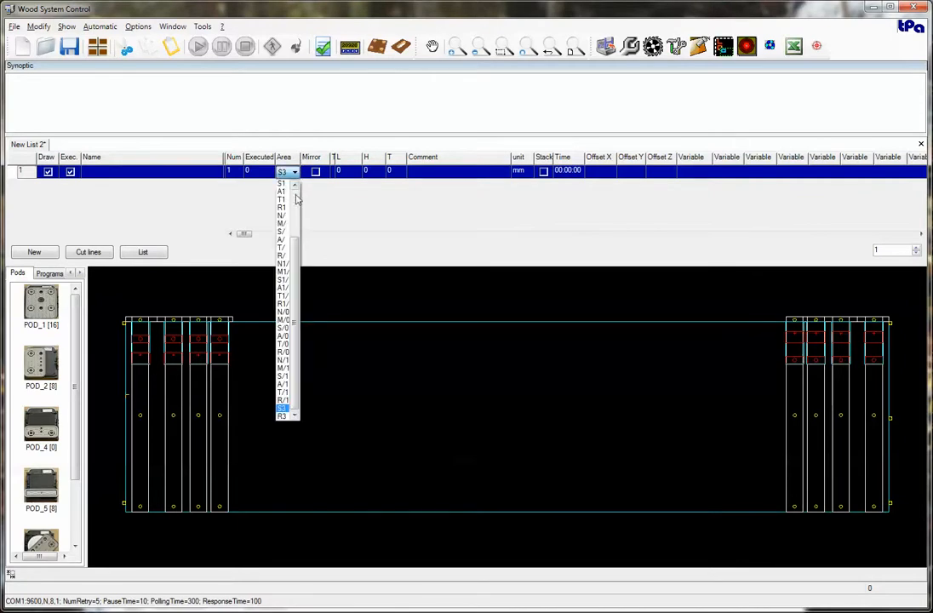
scroll(288, 255, up, 5)
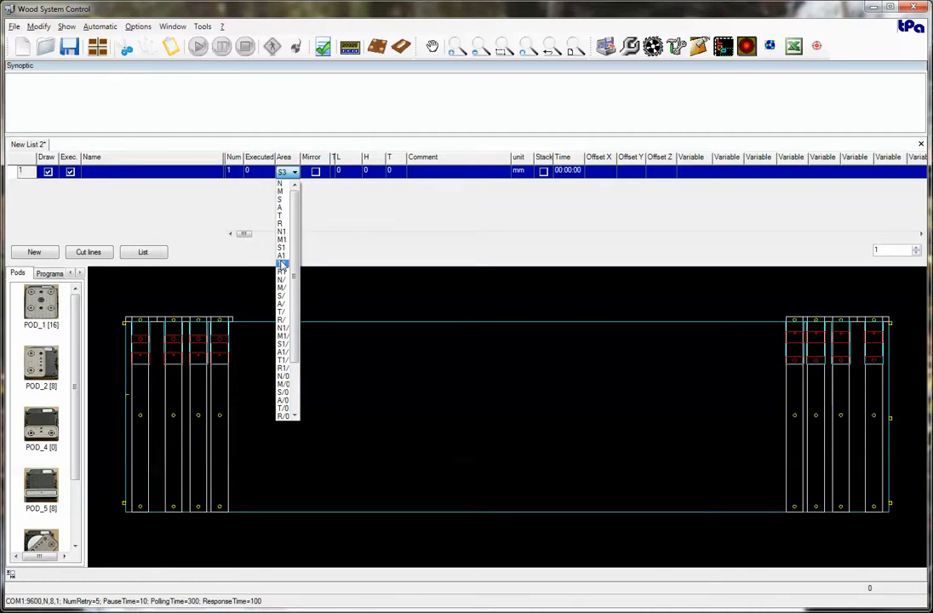
drag(293, 256, 293, 308)
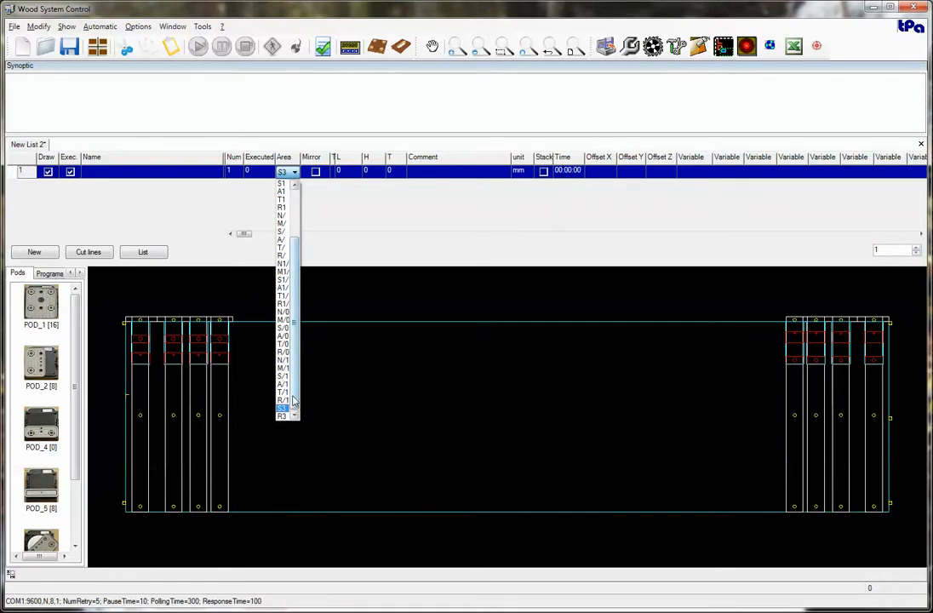
drag(294, 399, 298, 359)
drag(294, 239, 293, 184)
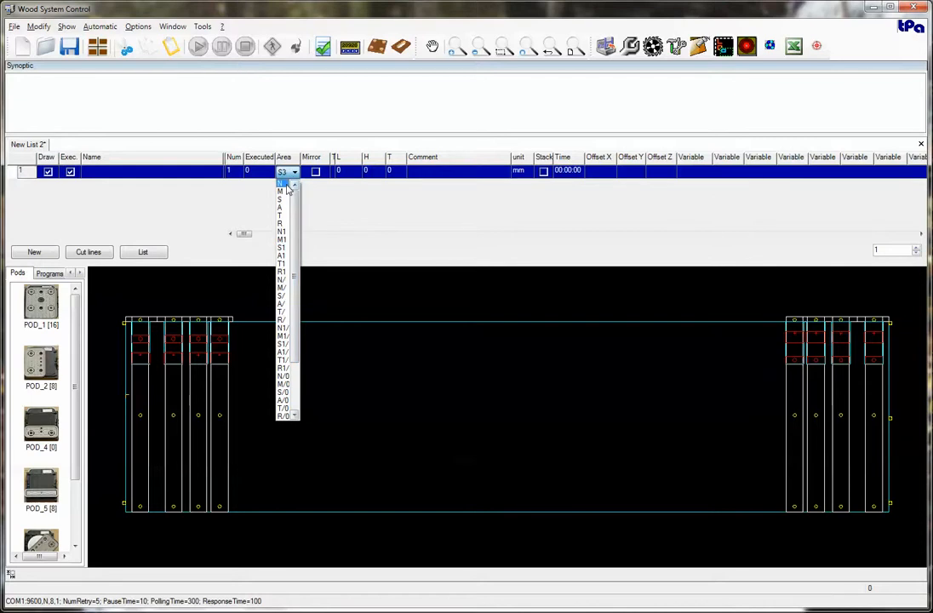
click(284, 183)
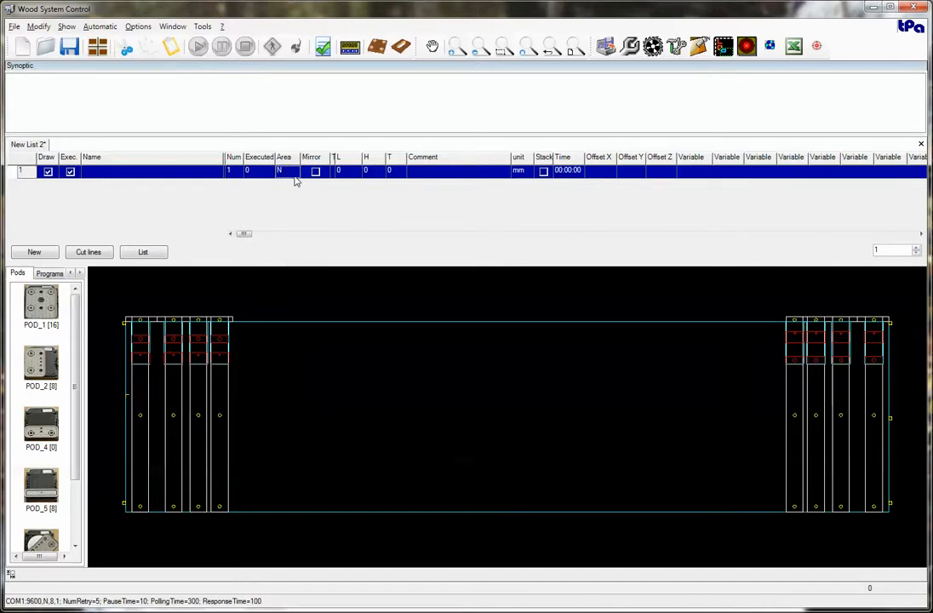
Review the full range of Area options for the row, down to S3 and R3, without changing the selection.
click(294, 178)
click(294, 175)
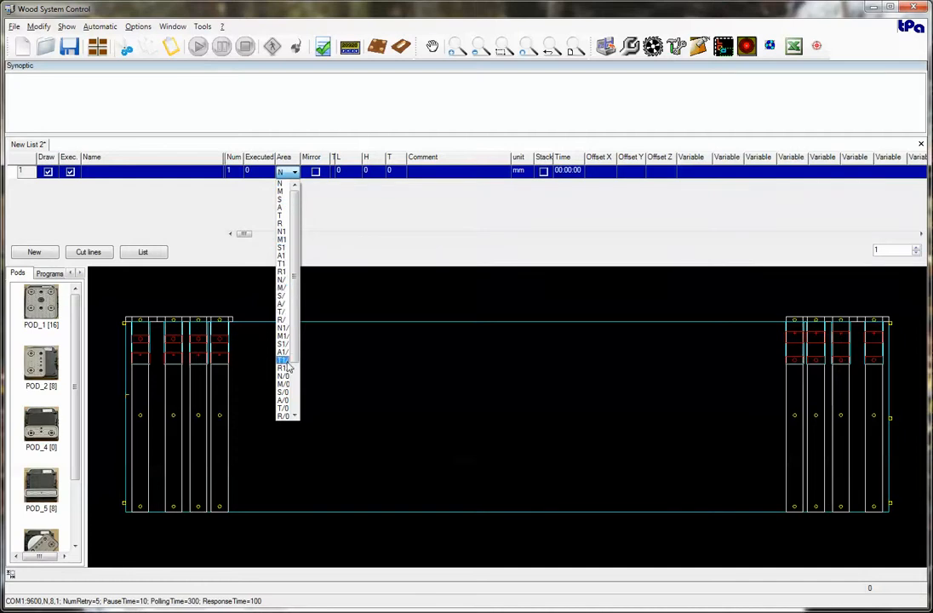
drag(295, 357, 289, 415)
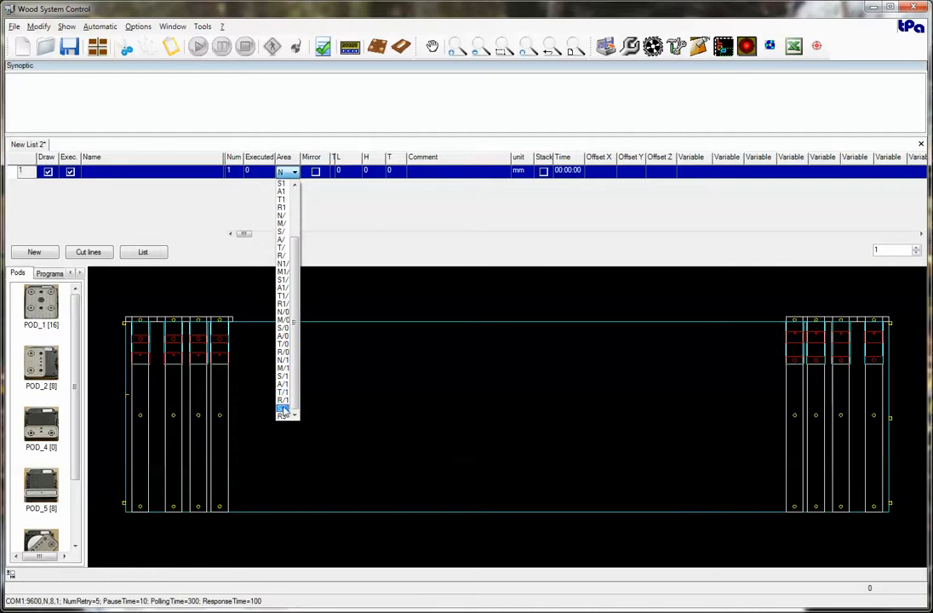
scroll(286, 357, up, 3)
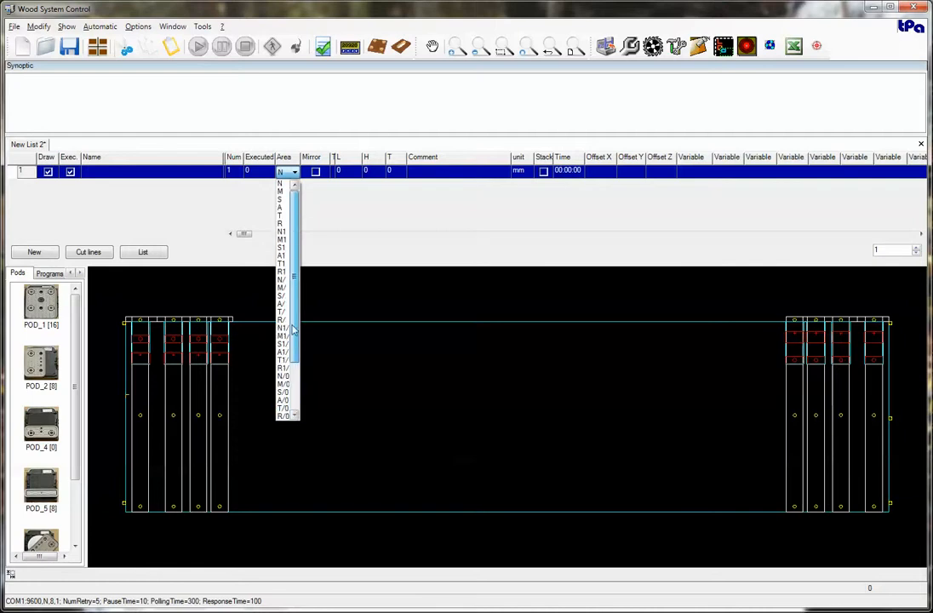
click(253, 209)
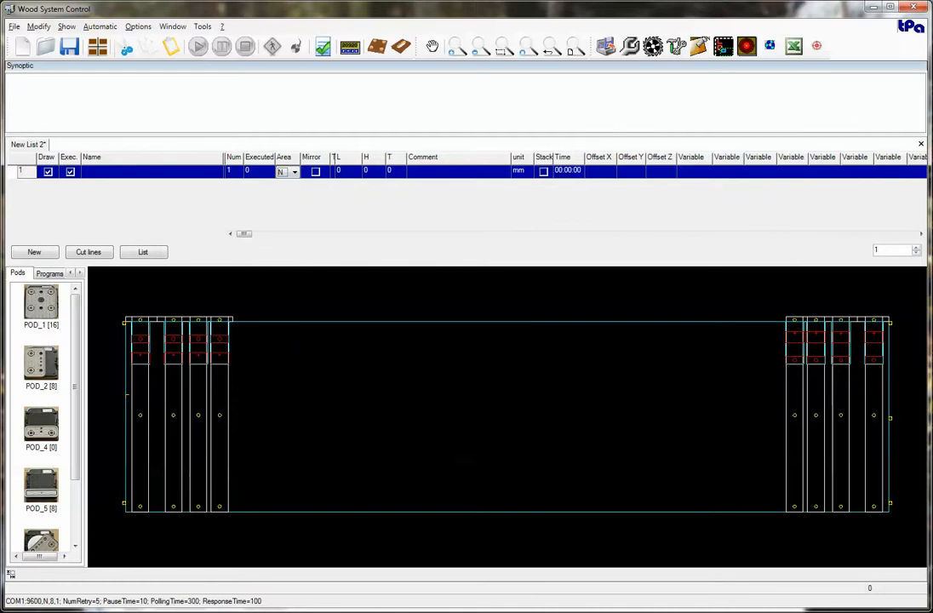
Switch to the file explorer window and display the full path of the evol System folder.
key(alt+Tab)
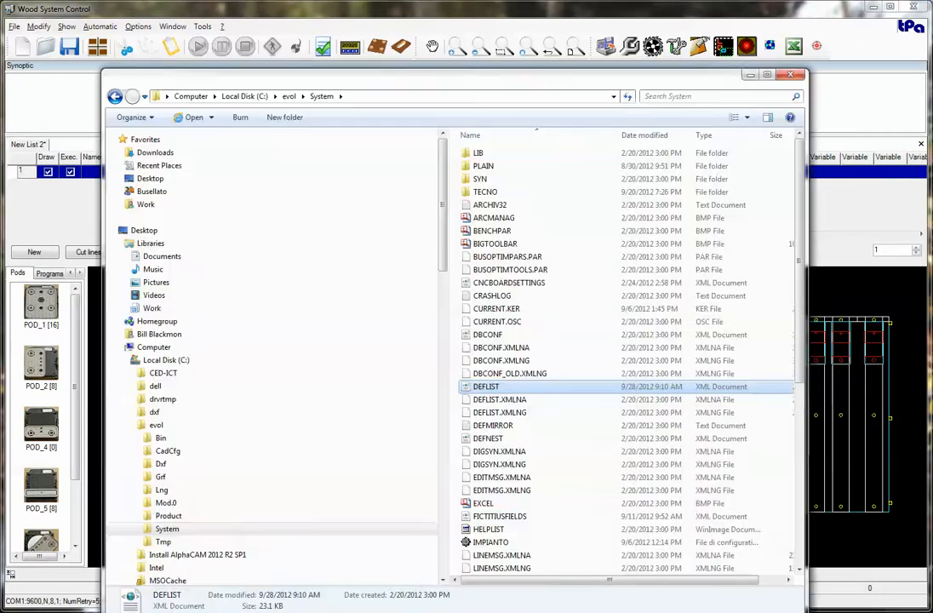
click(358, 97)
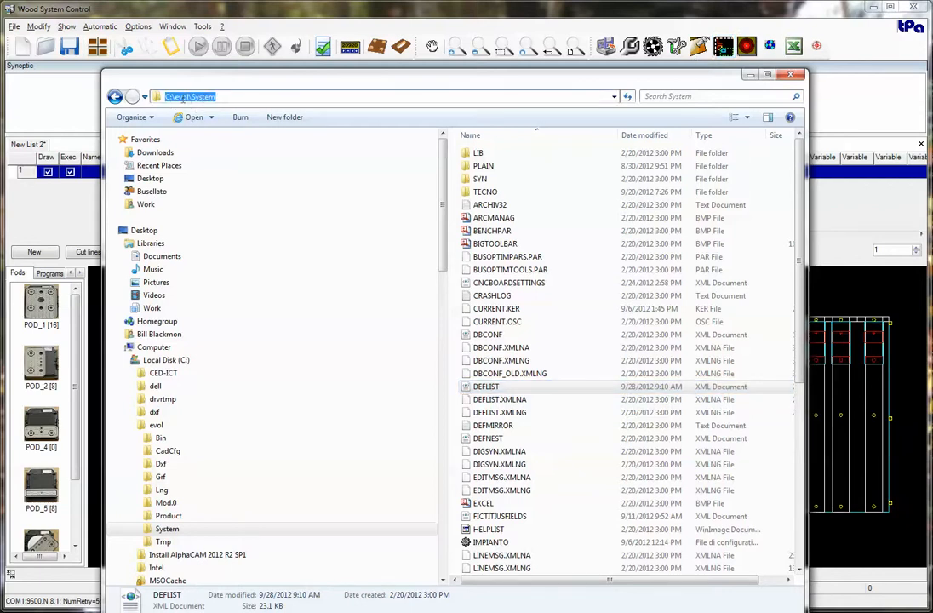
click(255, 98)
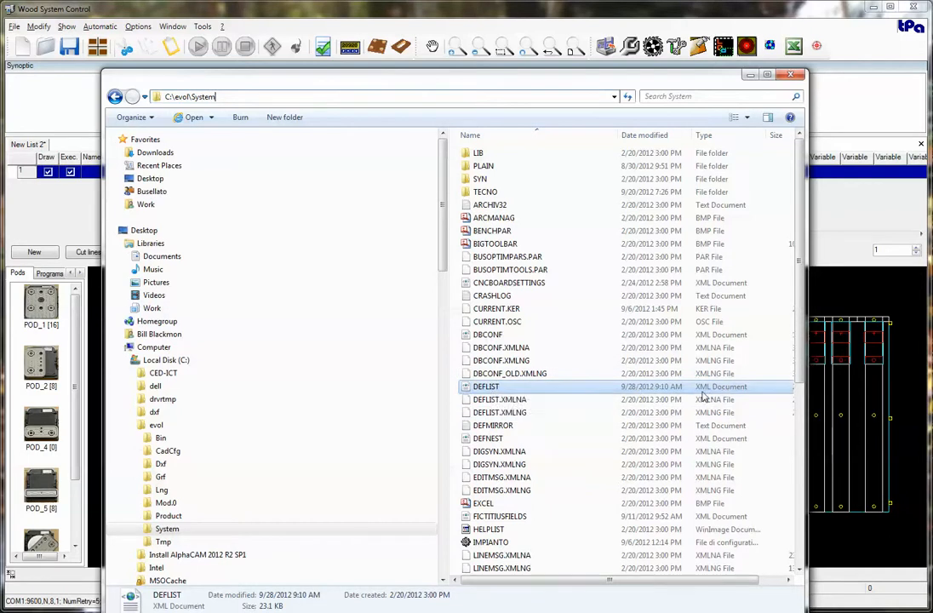
right_click(496, 388)
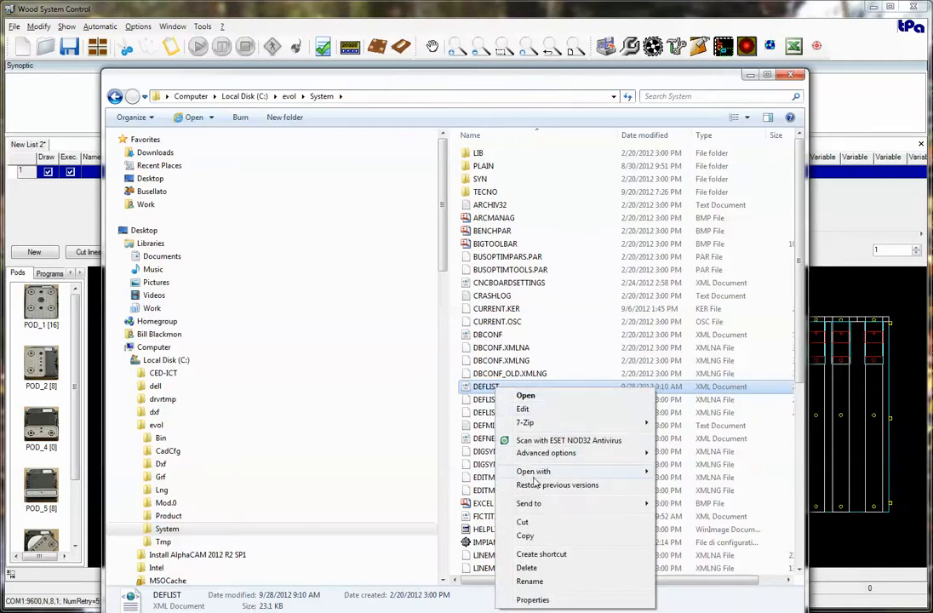
mouse_move(536, 478)
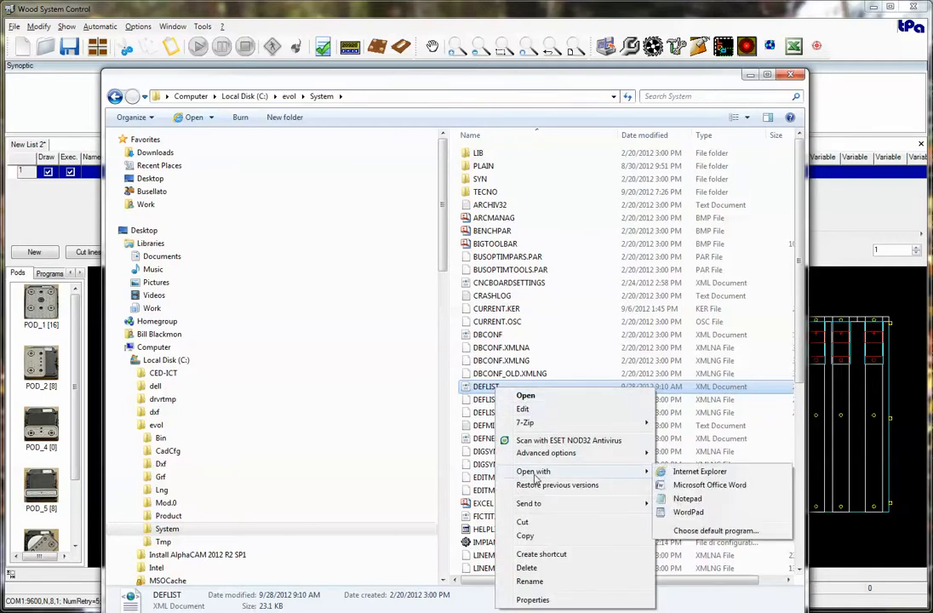
click(482, 388)
click(482, 387)
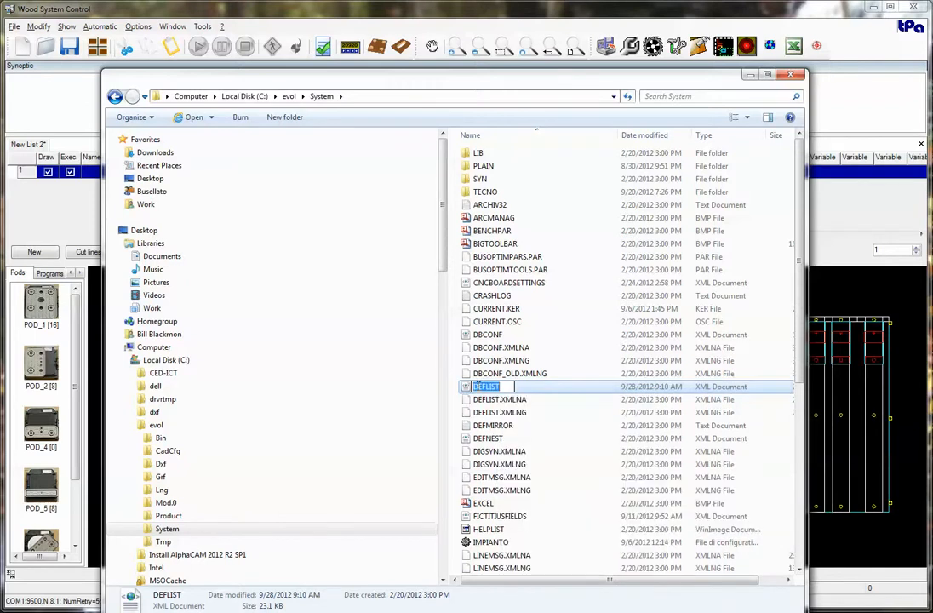
click(546, 390)
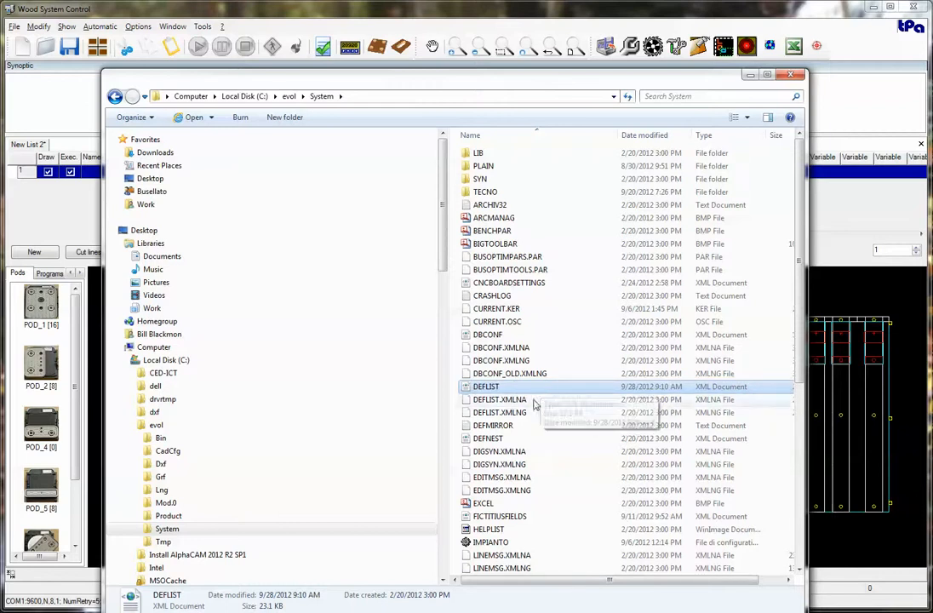
Open the DEFLIST XML document in WordPad and locate the column definition named FIELD.
right_click(500, 387)
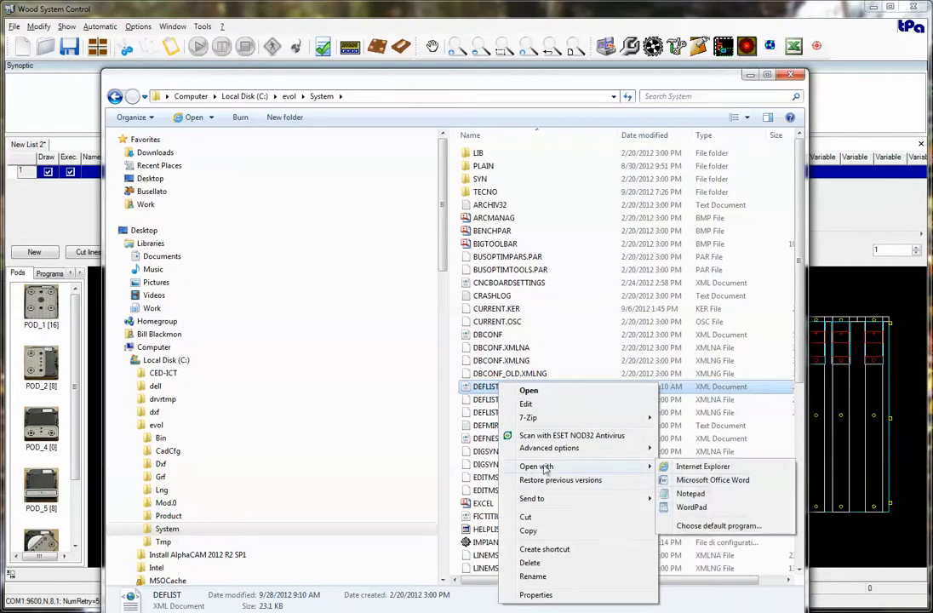
click(689, 505)
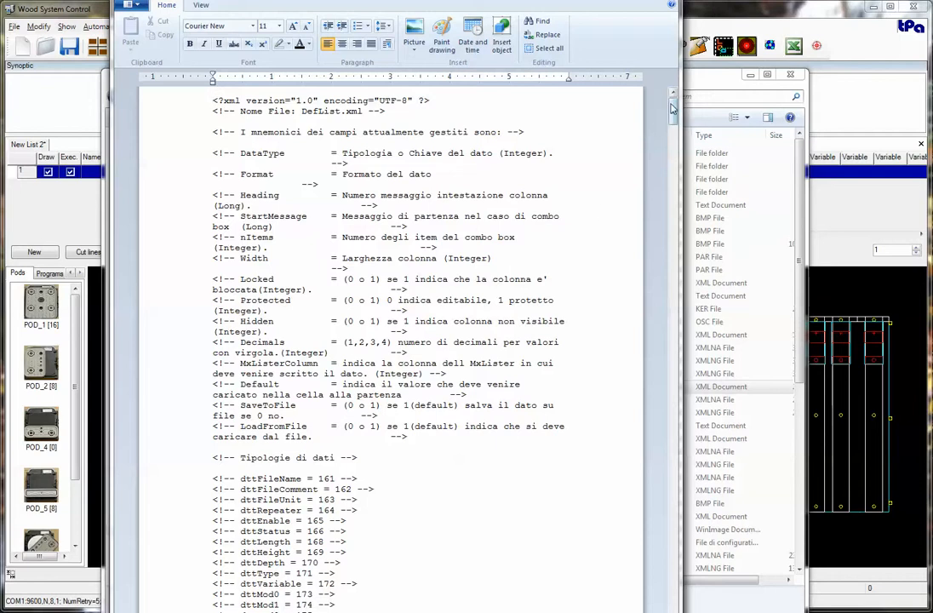
drag(672, 112, 670, 197)
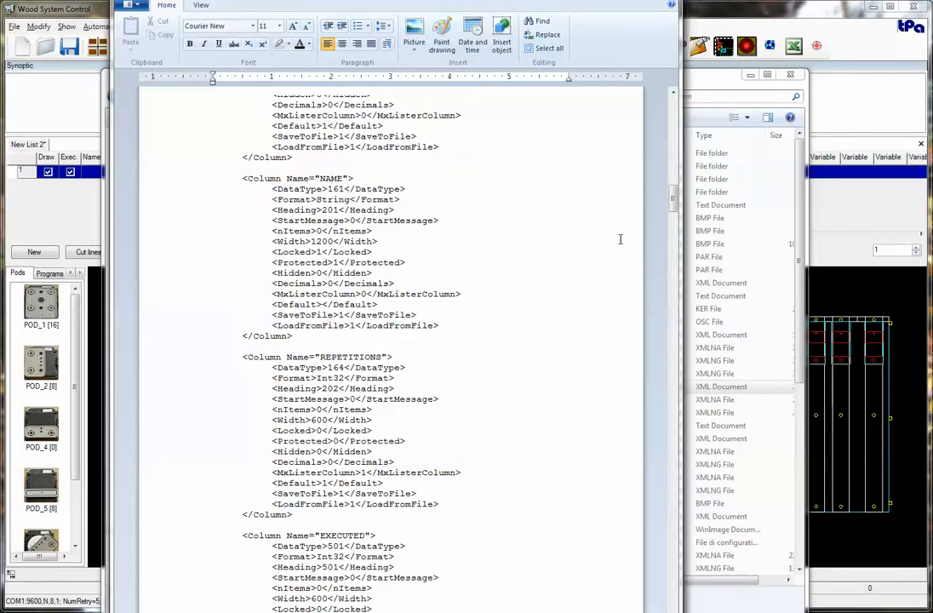
drag(672, 198, 672, 224)
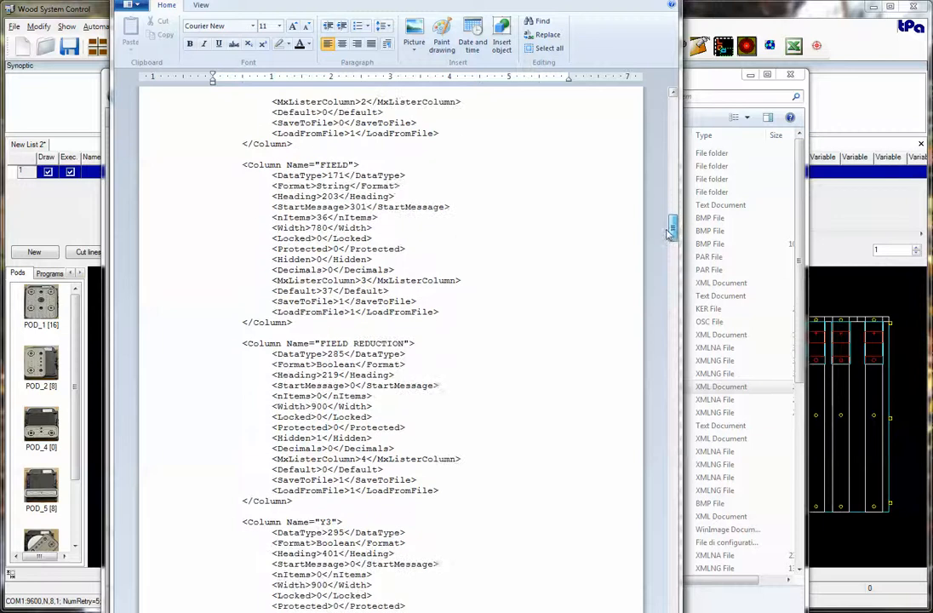
double_click(327, 164)
click(336, 164)
Set the Default value in the FIELD column definition to 3.
drag(272, 291, 387, 291)
click(360, 291)
key(Delete)
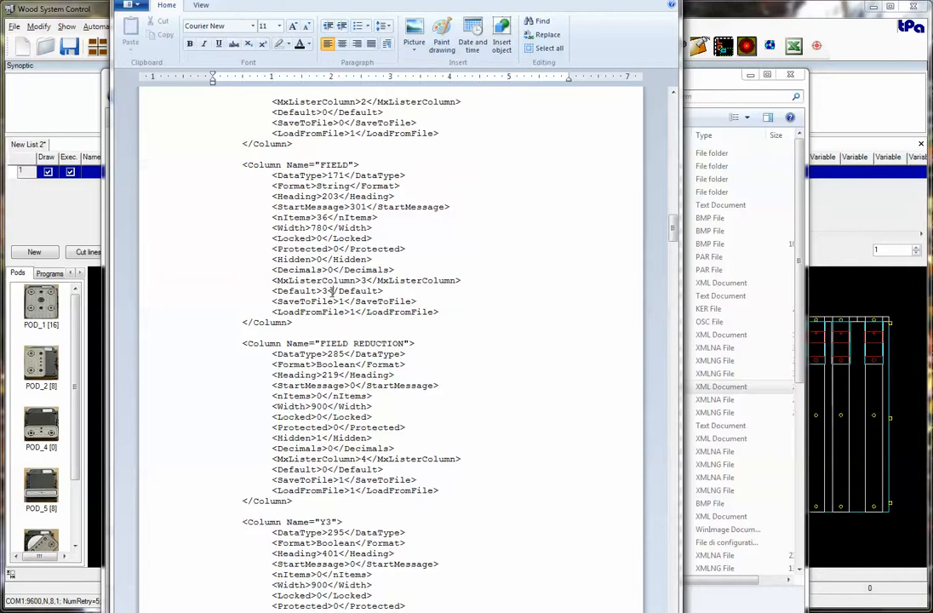
drag(332, 291, 278, 291)
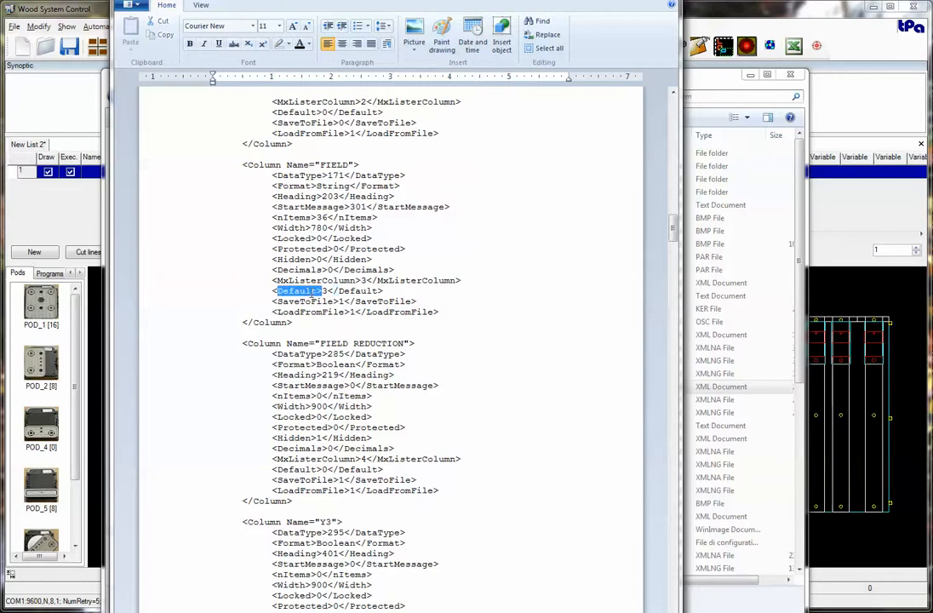
click(330, 291)
Save the DEFLIST file, close WordPad and return to Wood System Control.
drag(271, 0, 272, 10)
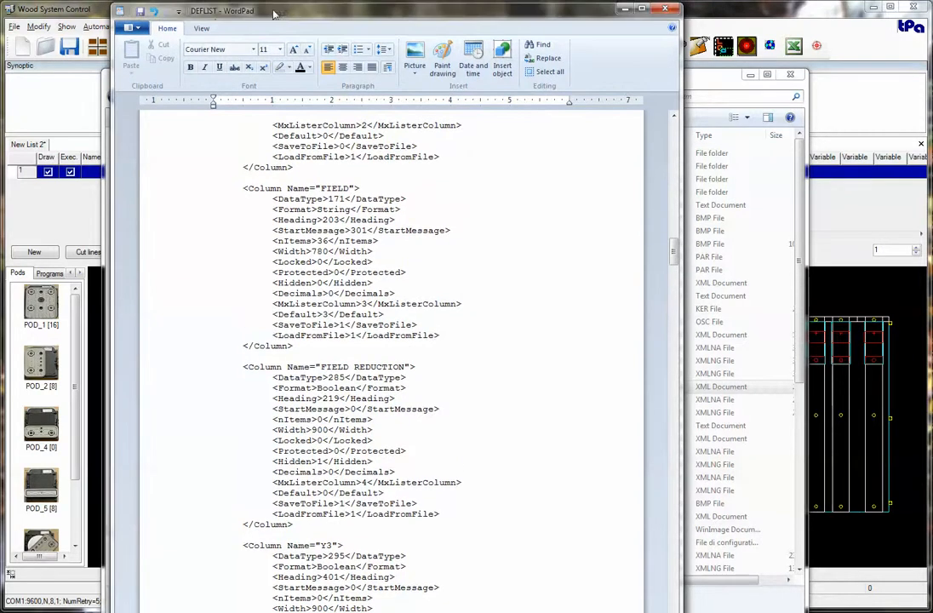
click(140, 15)
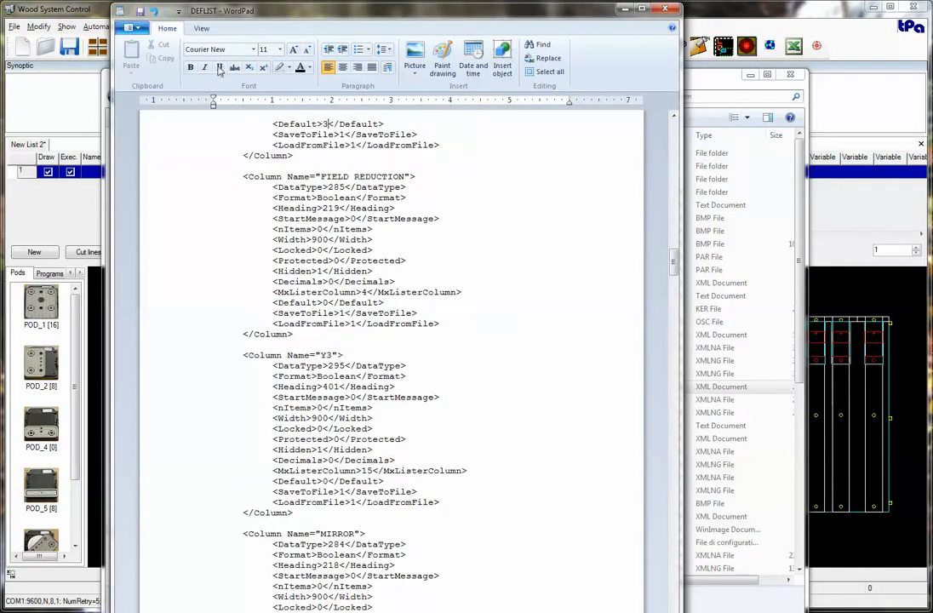
click(665, 10)
click(789, 74)
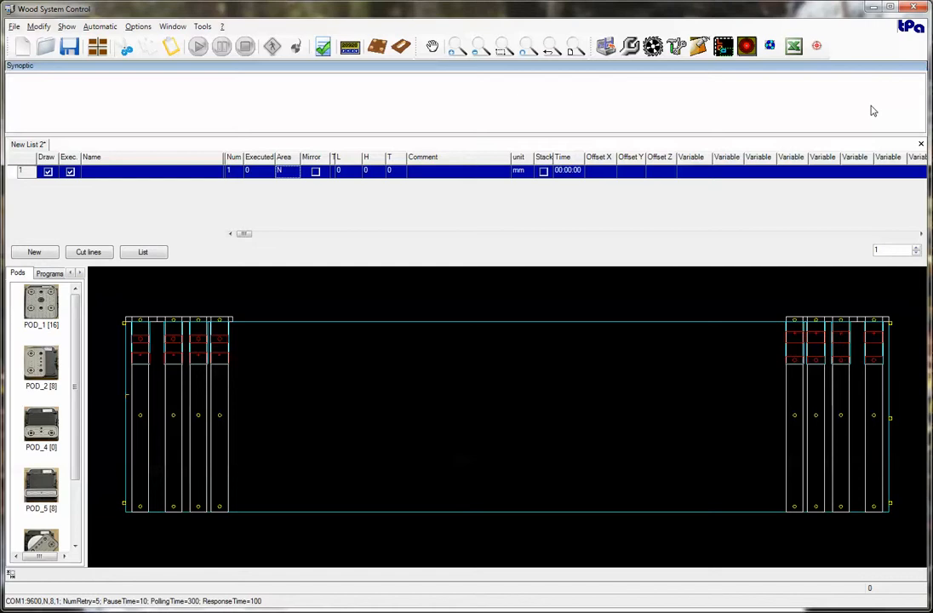
Close the open list without saving it, and restart the Cnc Board program.
click(919, 144)
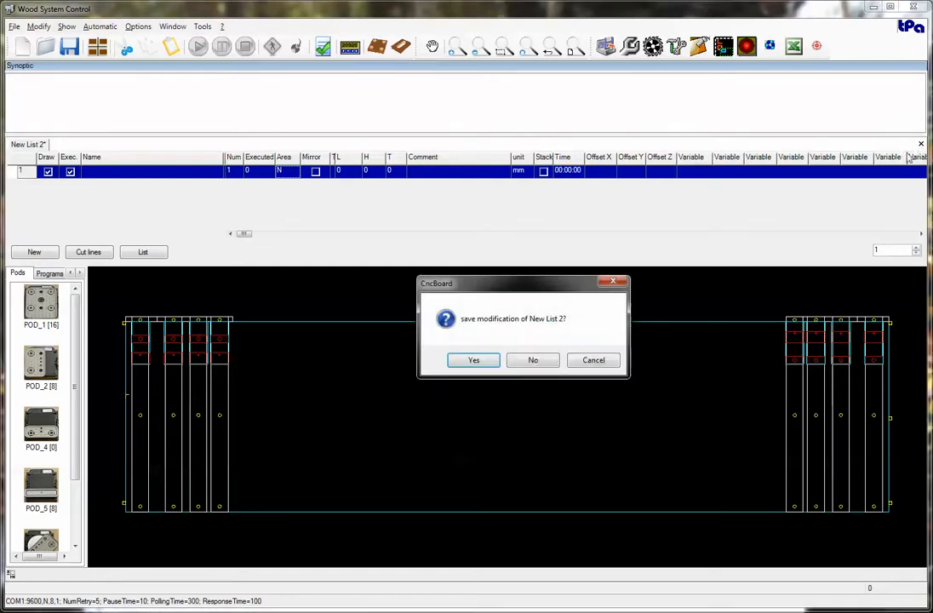
click(531, 360)
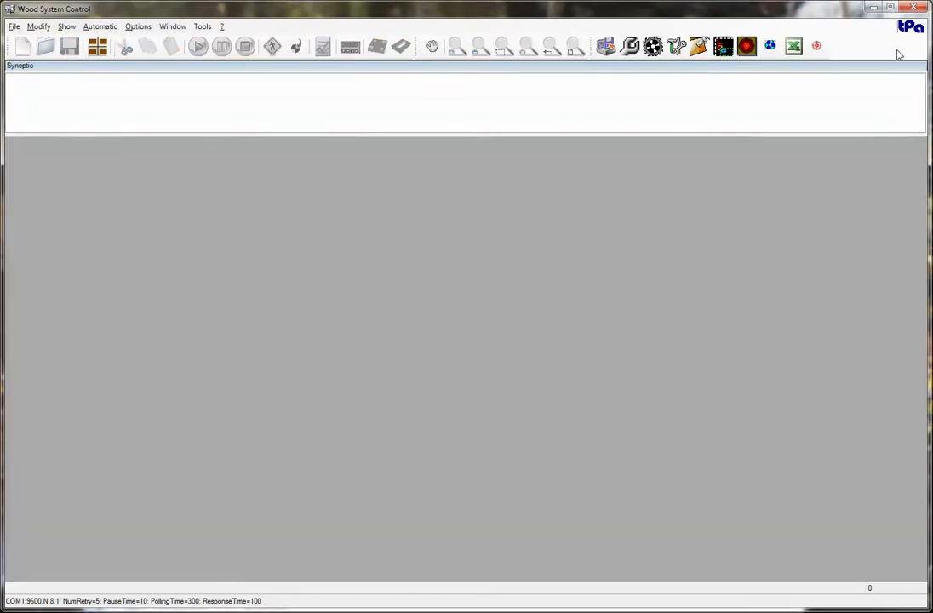
click(913, 7)
key(super)
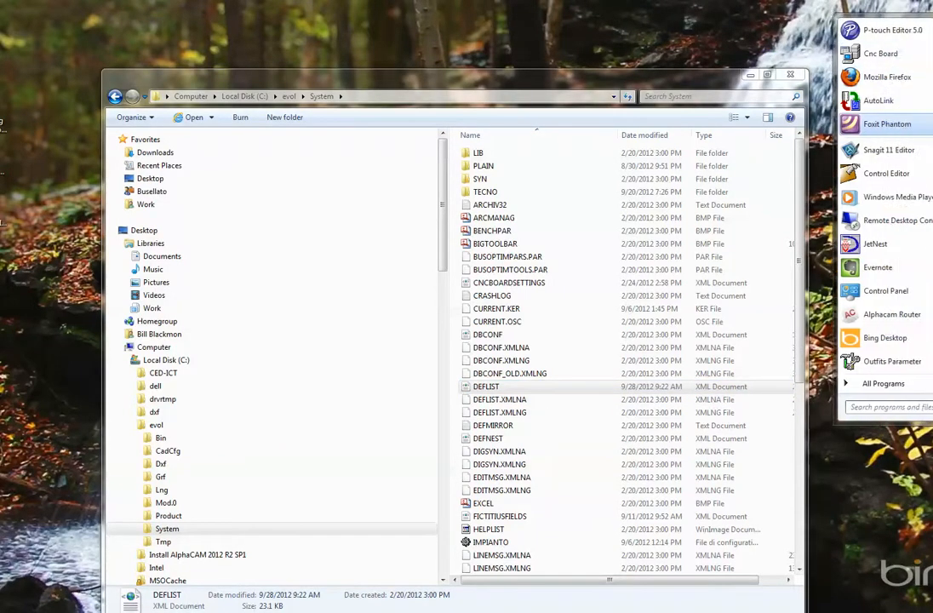
click(915, 55)
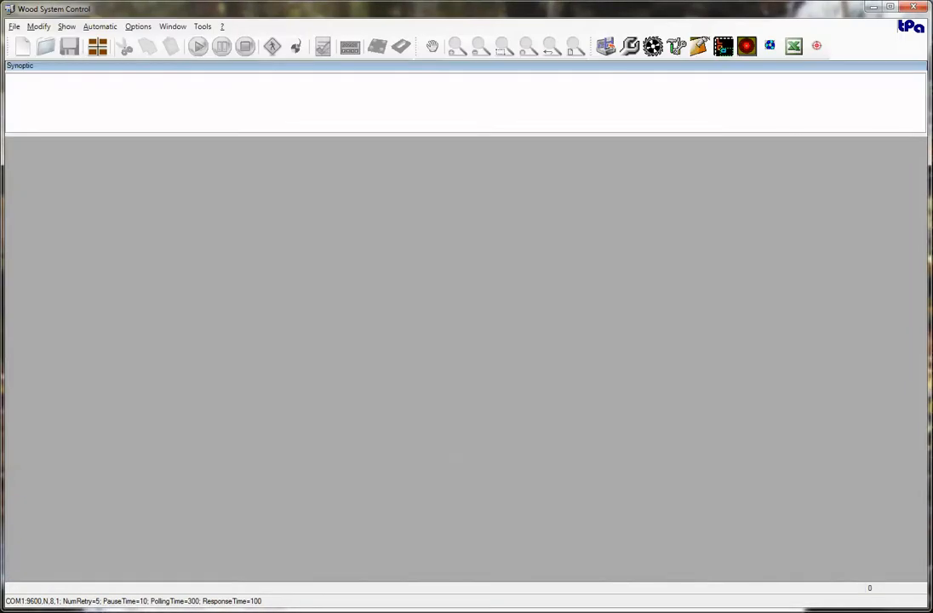
Create a new list with one row and review the row's default Area and its other Area options.
click(31, 45)
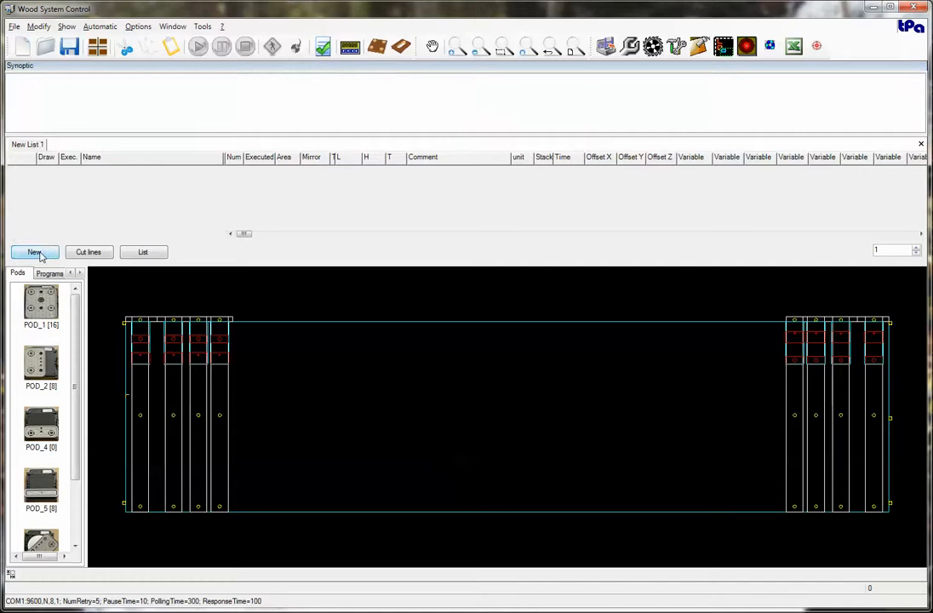
click(34, 252)
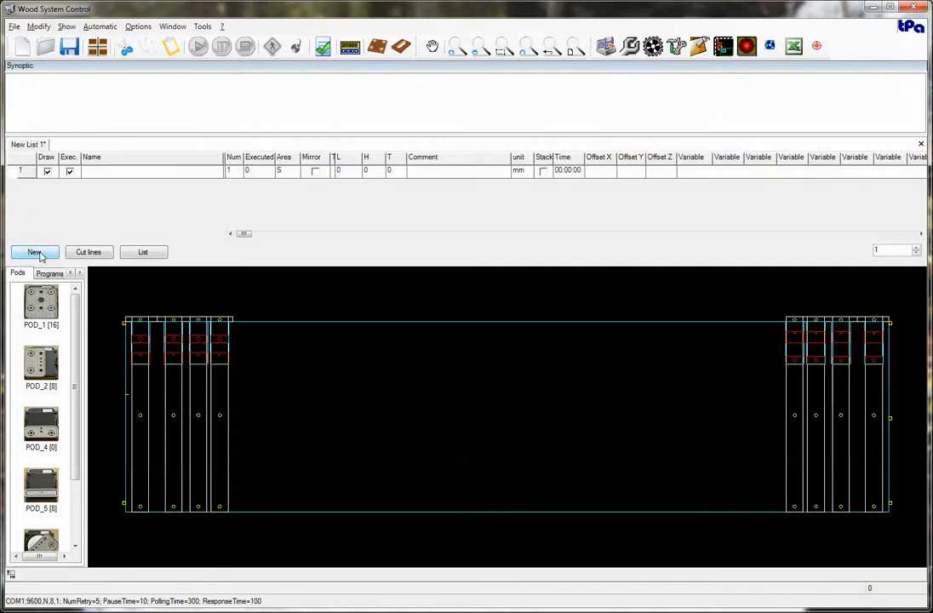
click(286, 172)
click(294, 173)
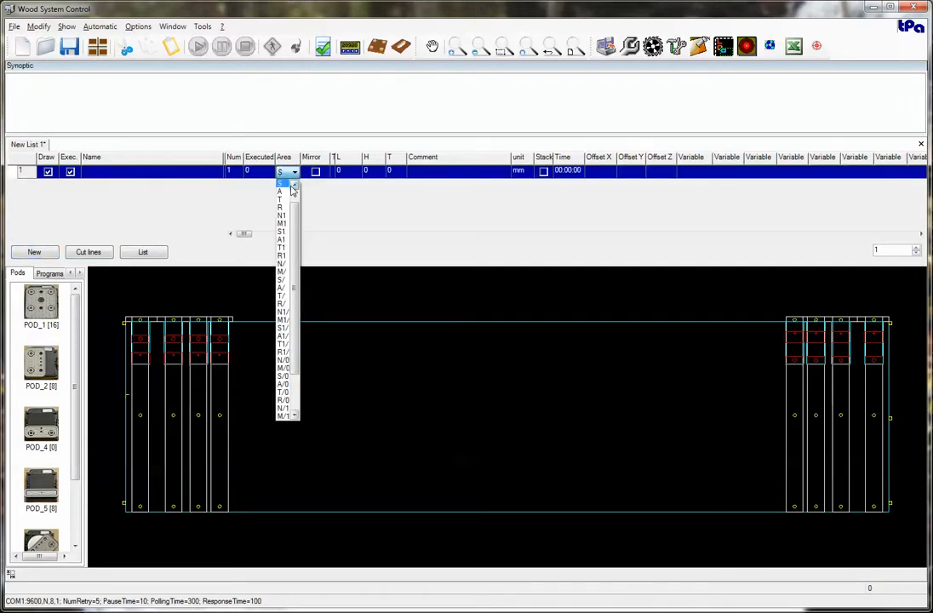
click(297, 186)
click(296, 186)
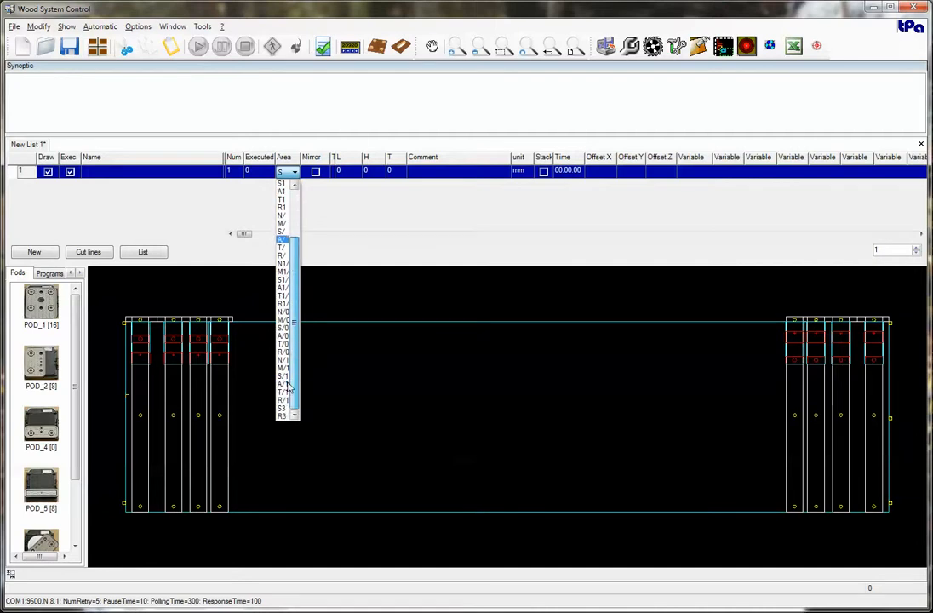
scroll(295, 400, down, 2)
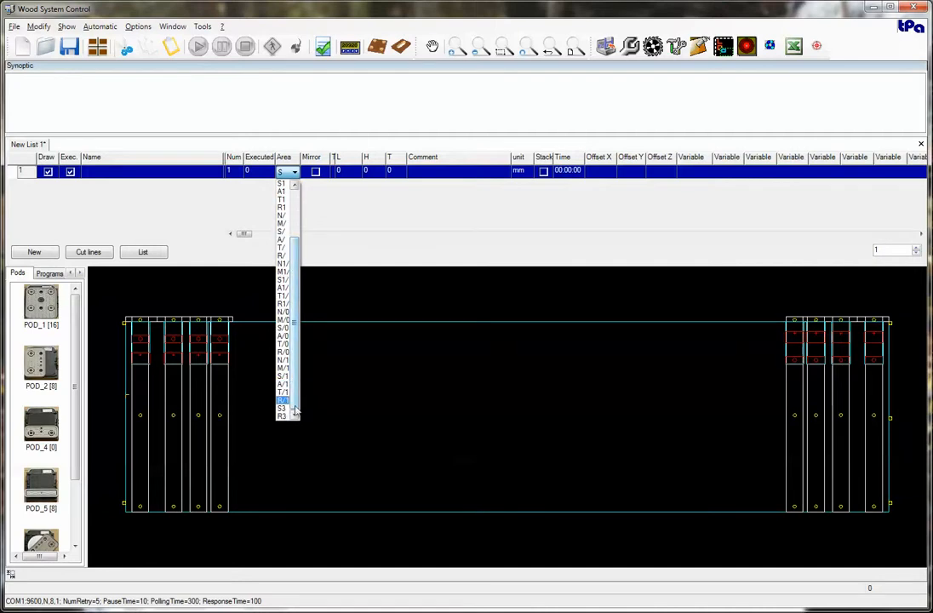
click(335, 237)
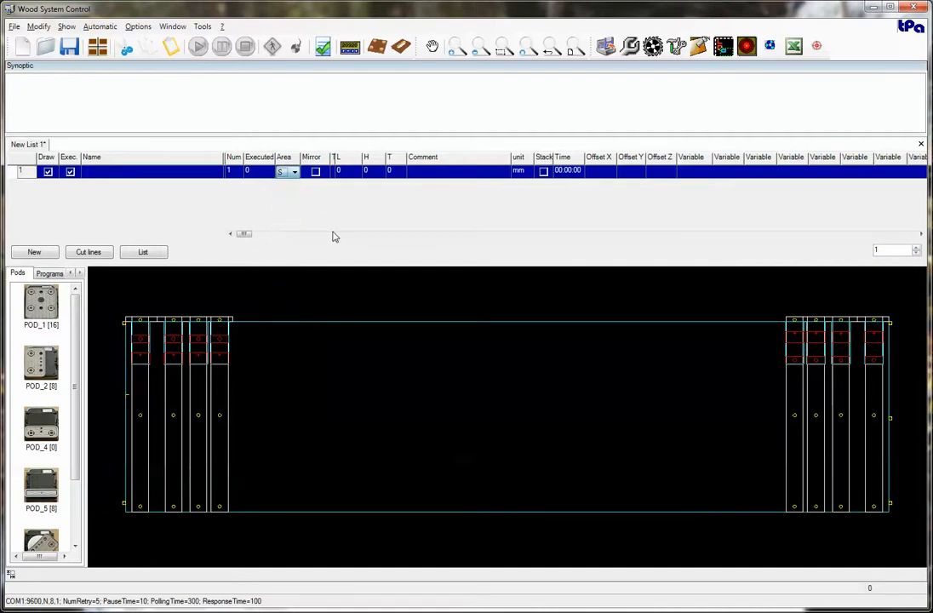